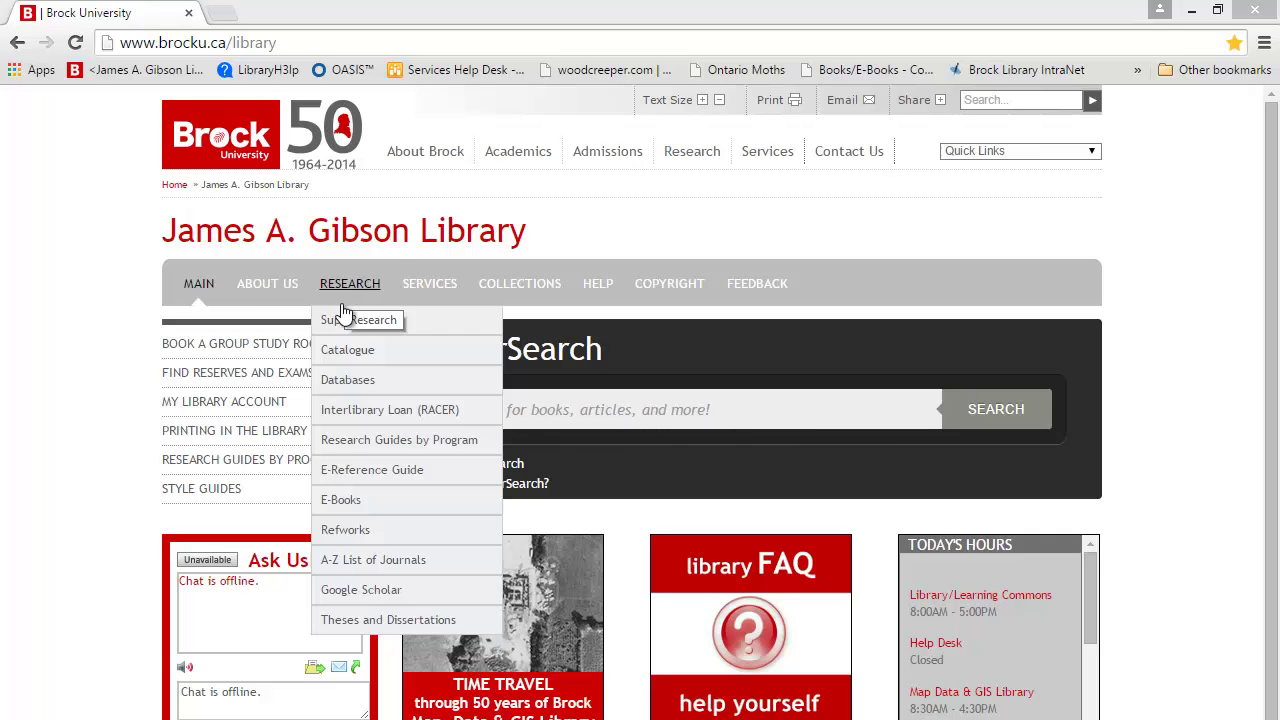
Step: Connect to Web of Science Core Collection from the library's W database listings
left_click(341, 380)
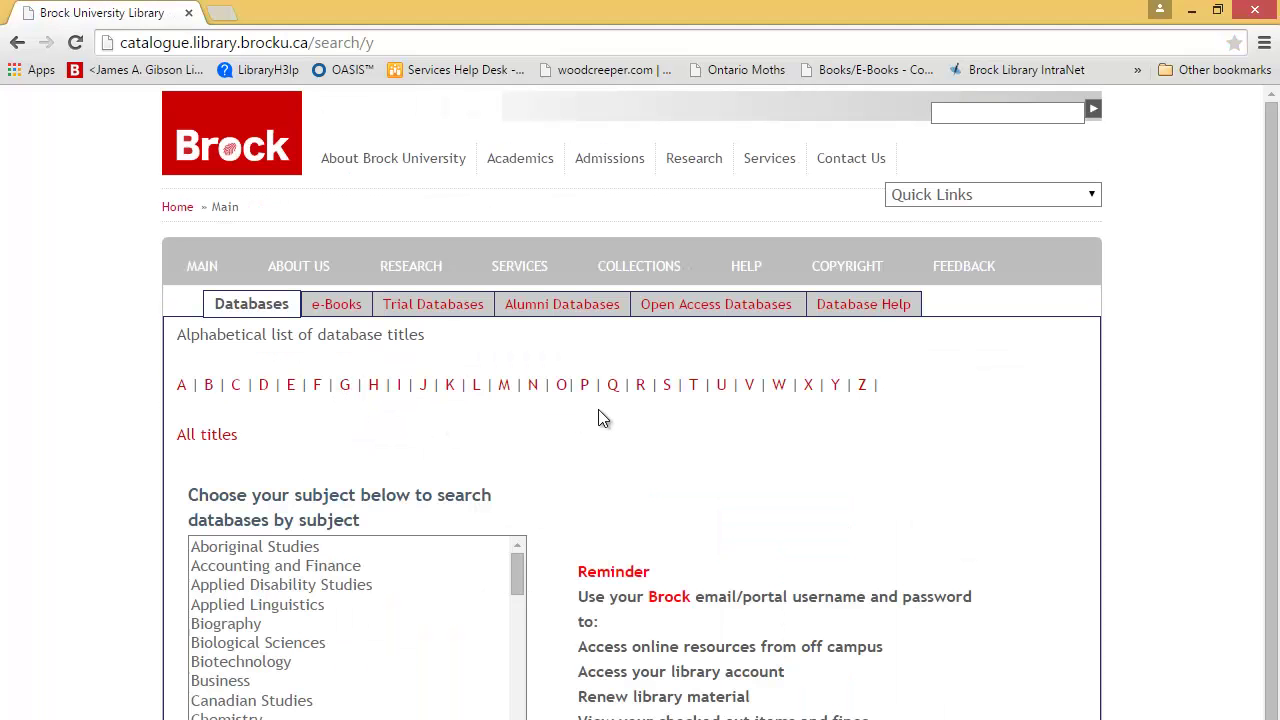
left_click(780, 388)
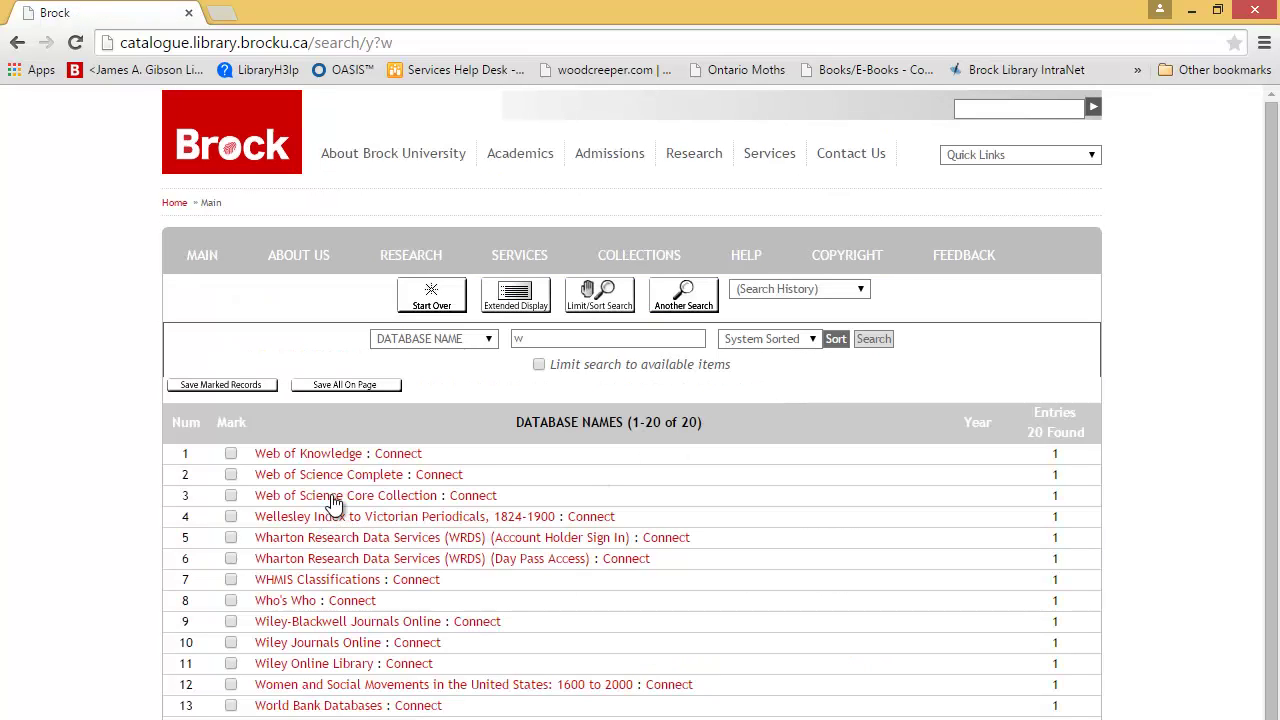
left_click(471, 497)
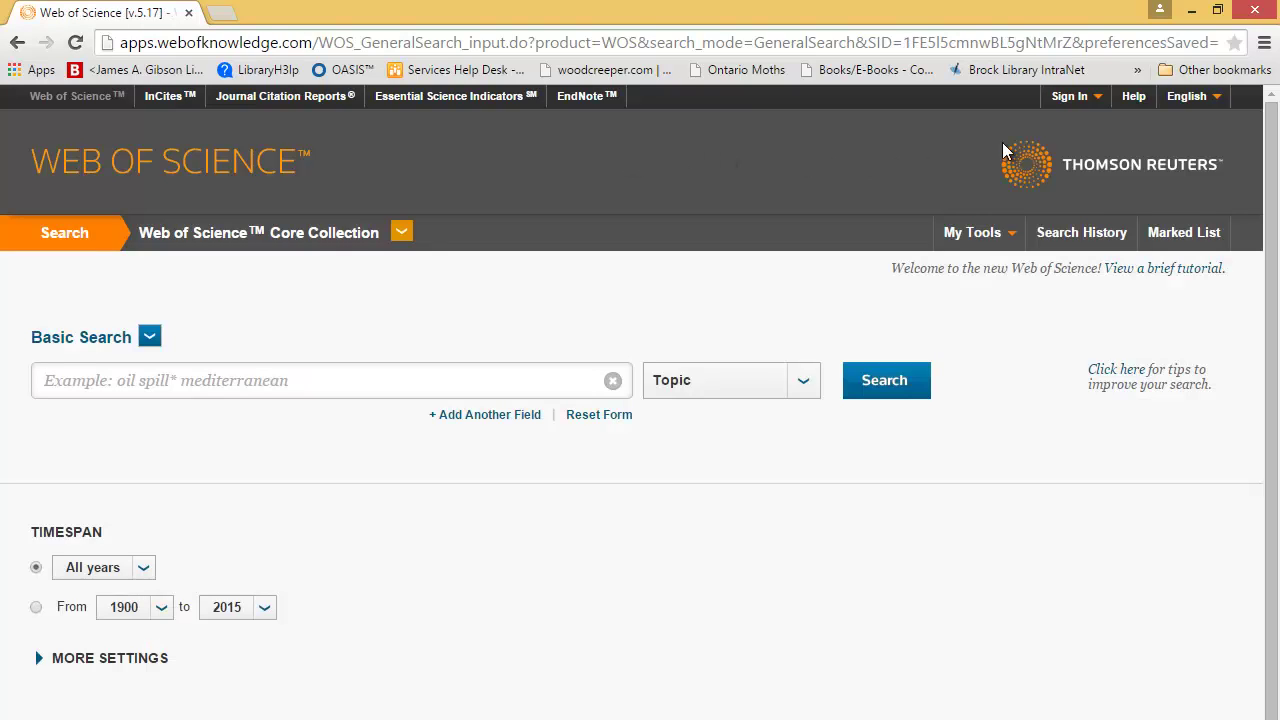
Step: Sign in to Web of Science with the suggested e-mail and the account password
left_click(1075, 99)
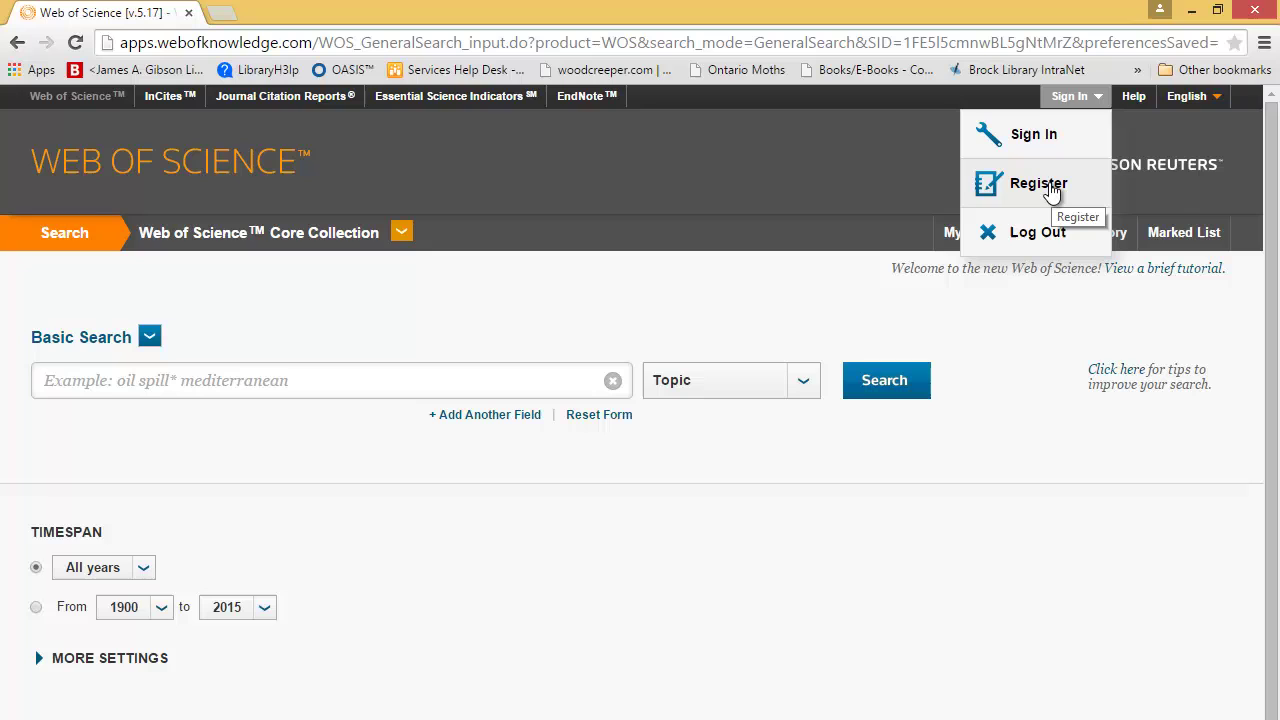
left_click(1027, 147)
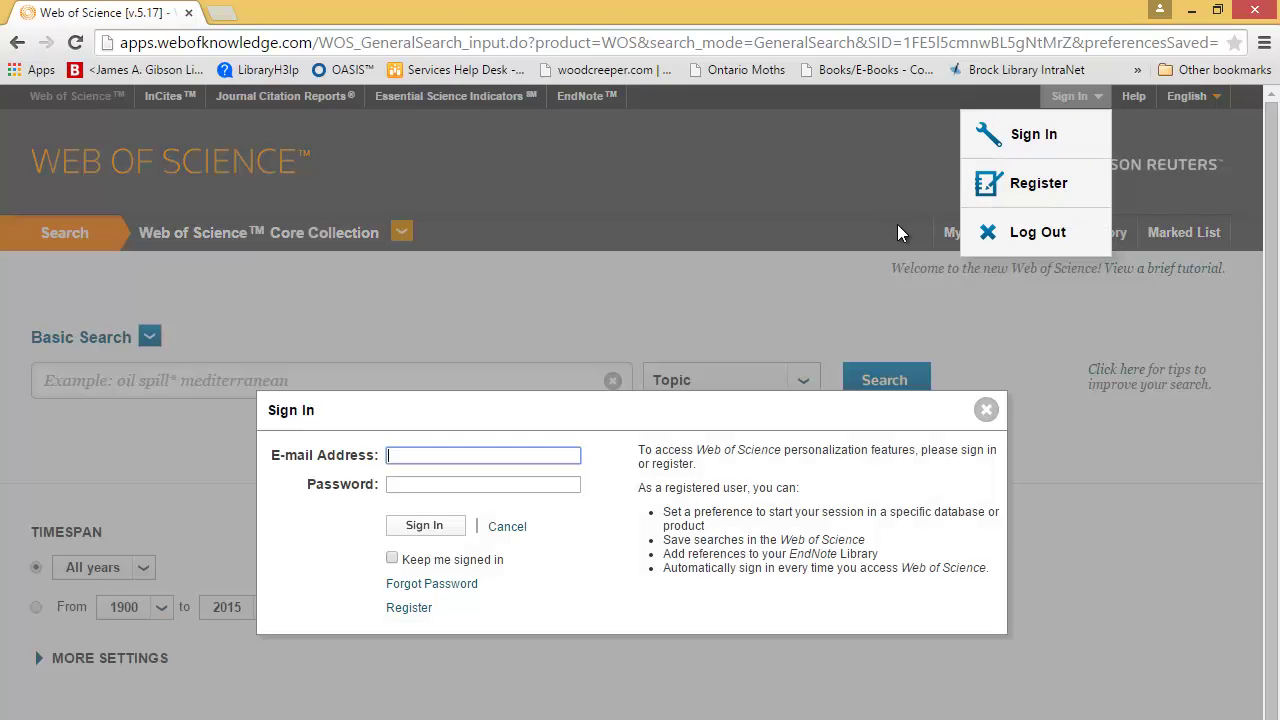
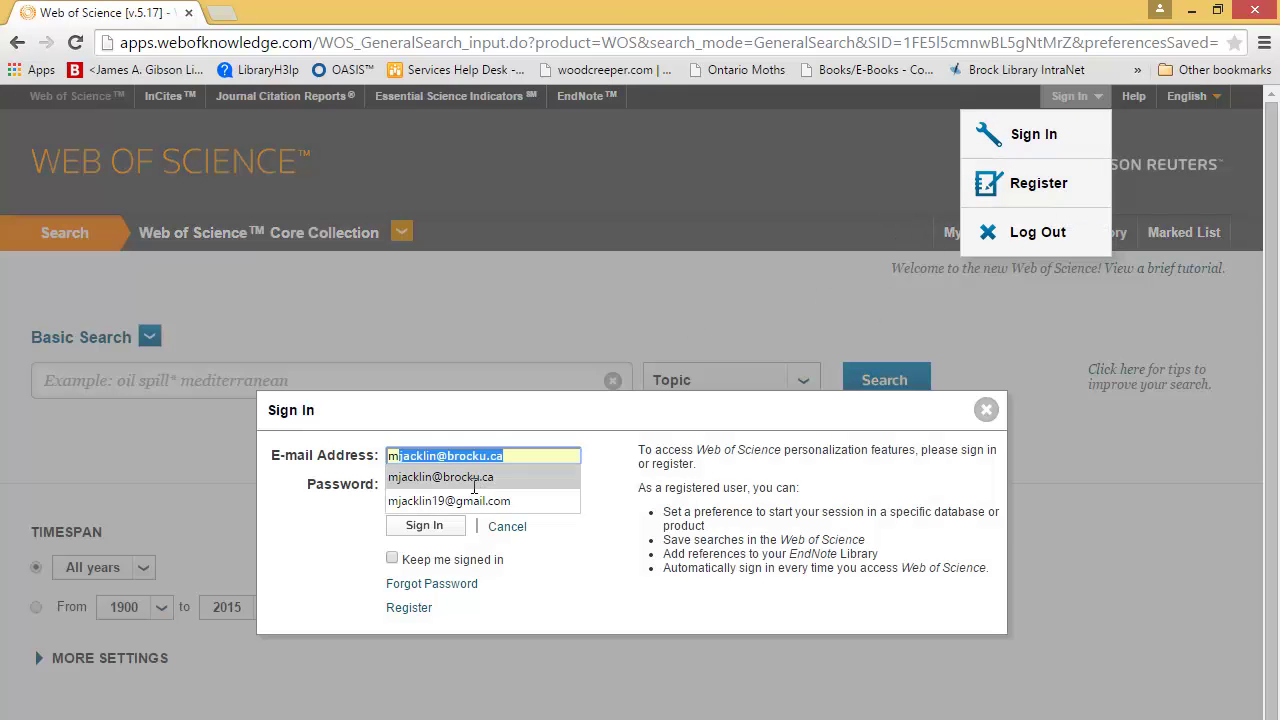
left_click(464, 478)
left_click(464, 484)
type("••")
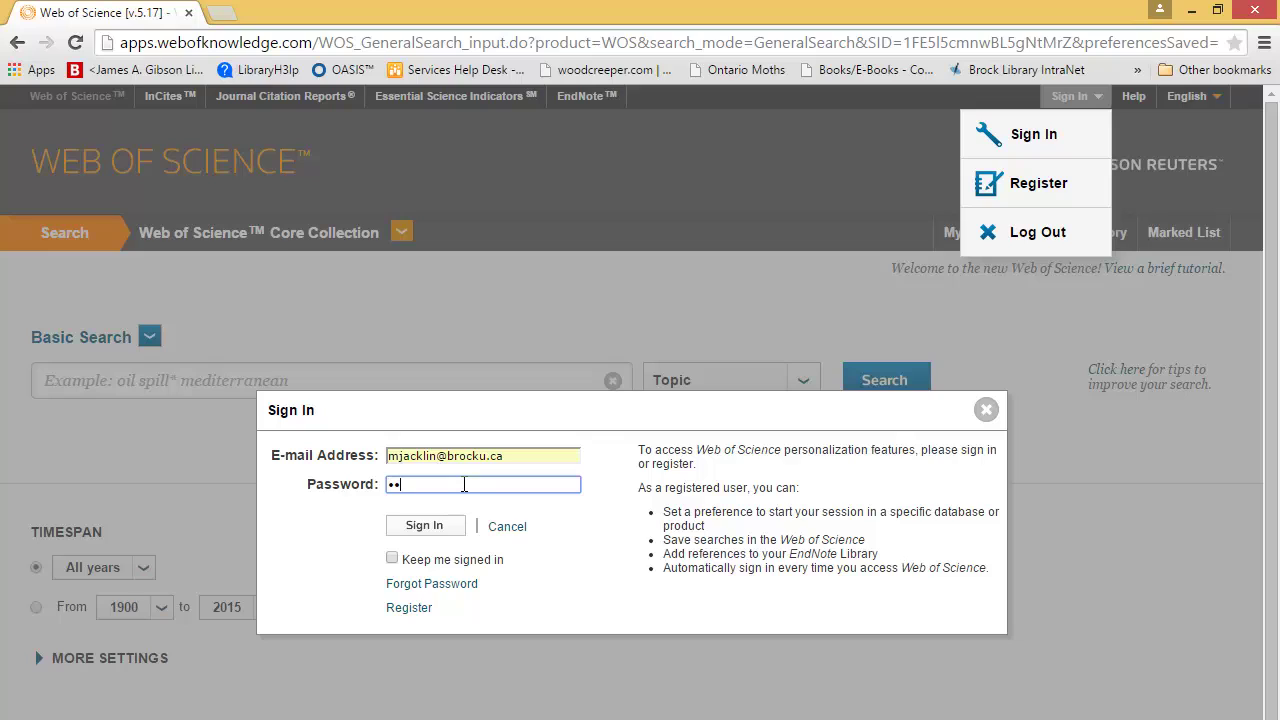
type("•••••••")
key("Return")
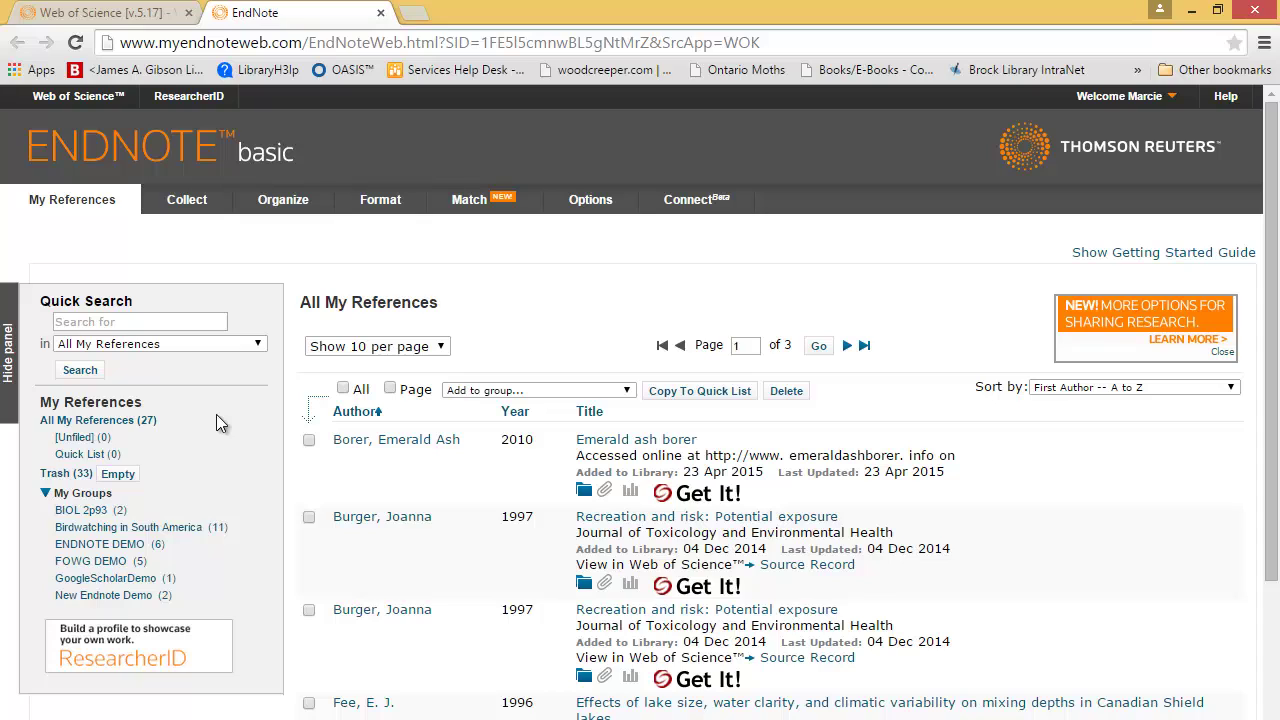
Step: In a new tab, SuperSearch the Gibson Library site for 'trees climate change Ontario'
left_click(1264, 45)
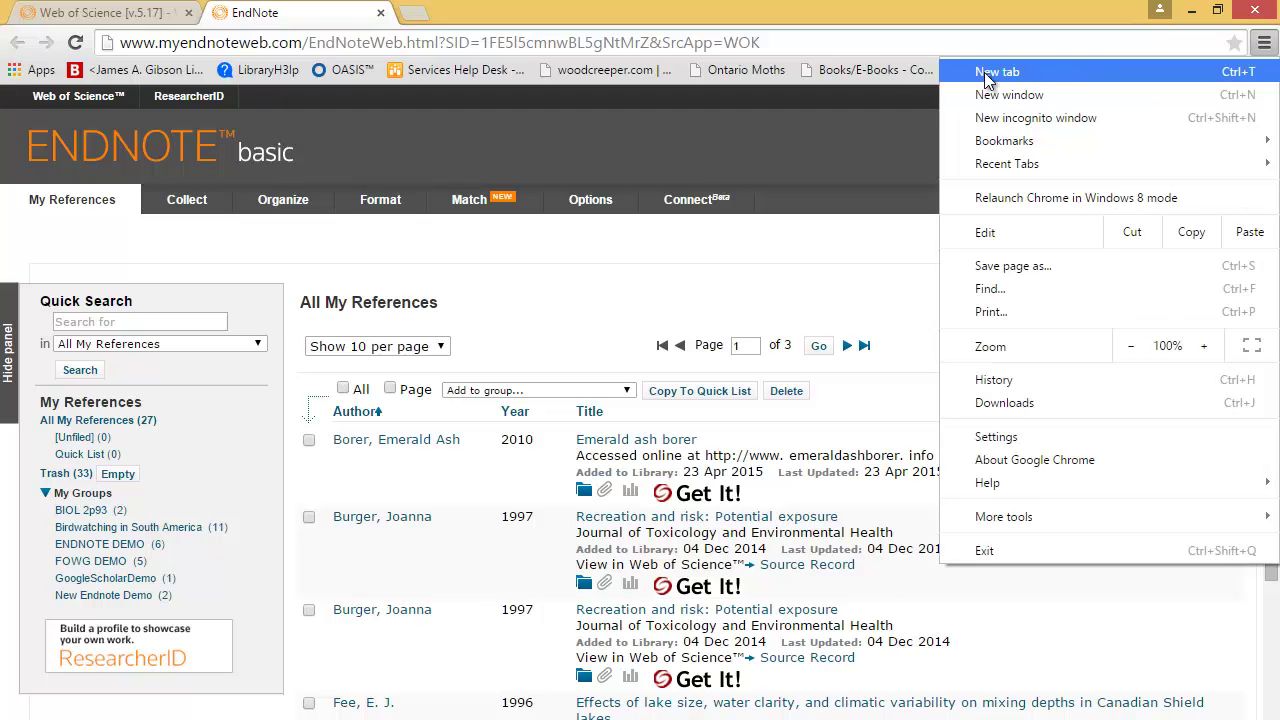
left_click(997, 72)
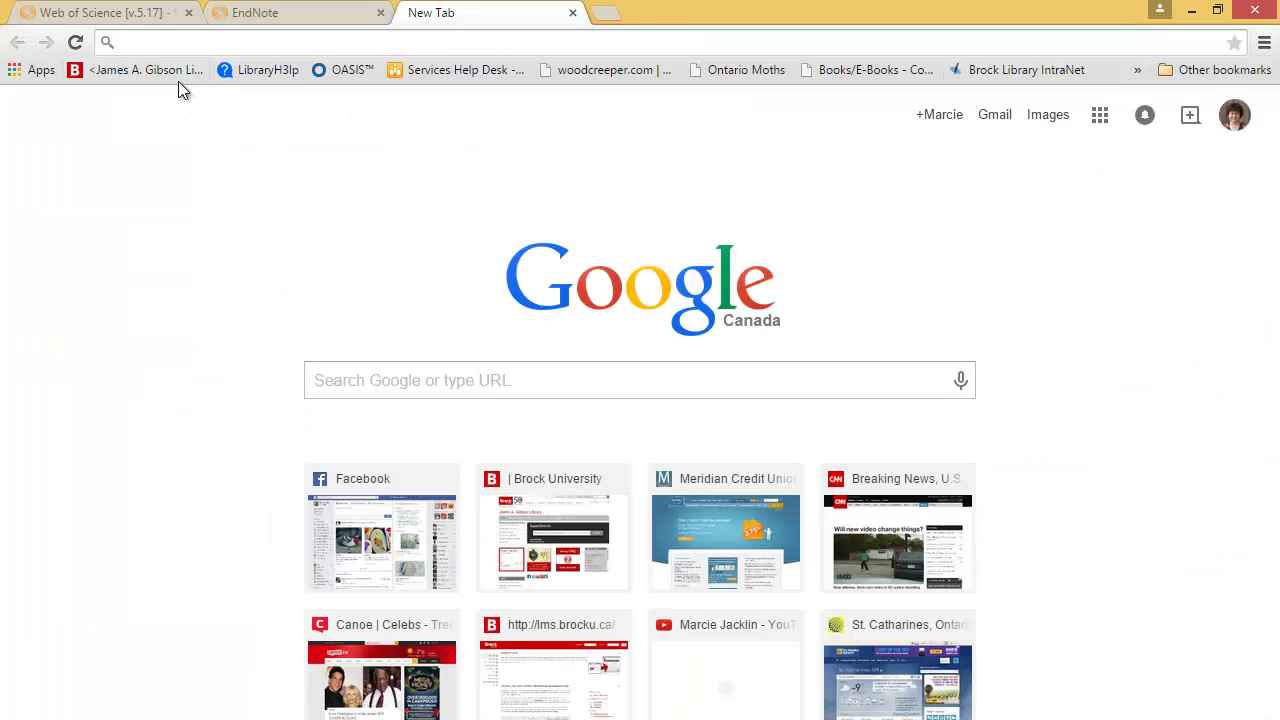
left_click(162, 67)
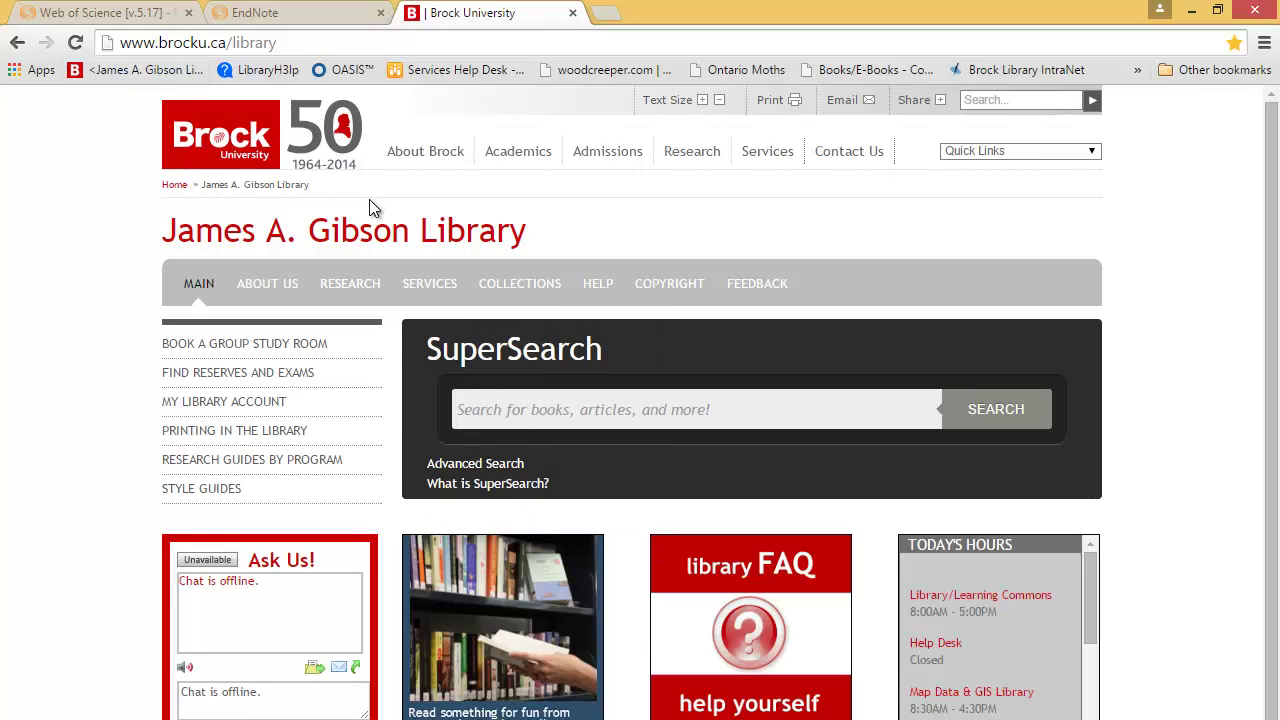
mouse_move(519, 283)
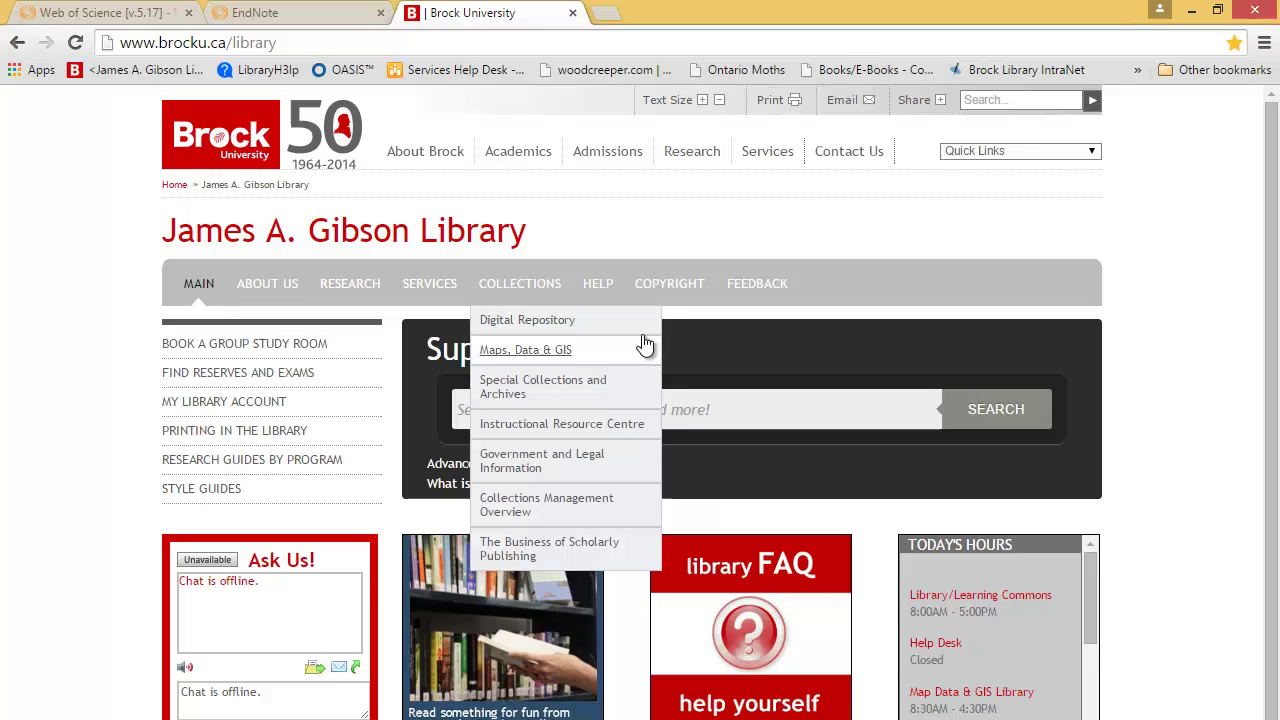
left_click(674, 415)
type("t")
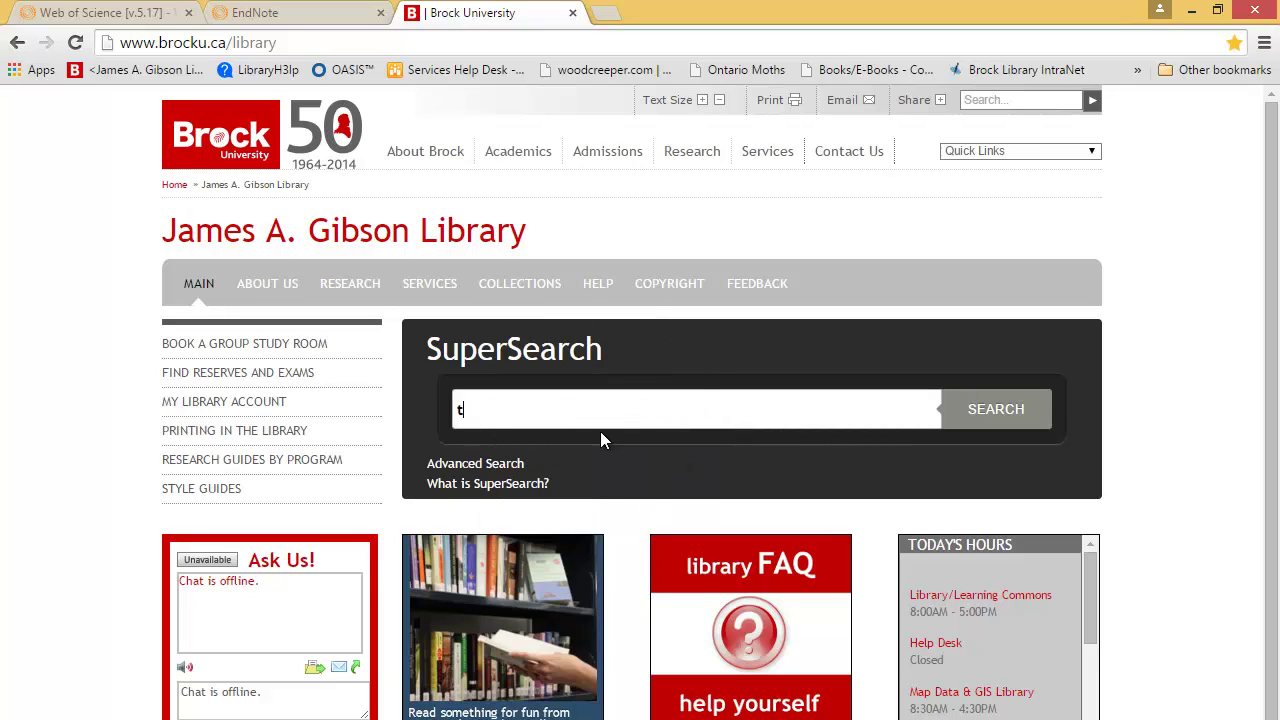
type("rees ")
type("climate ")
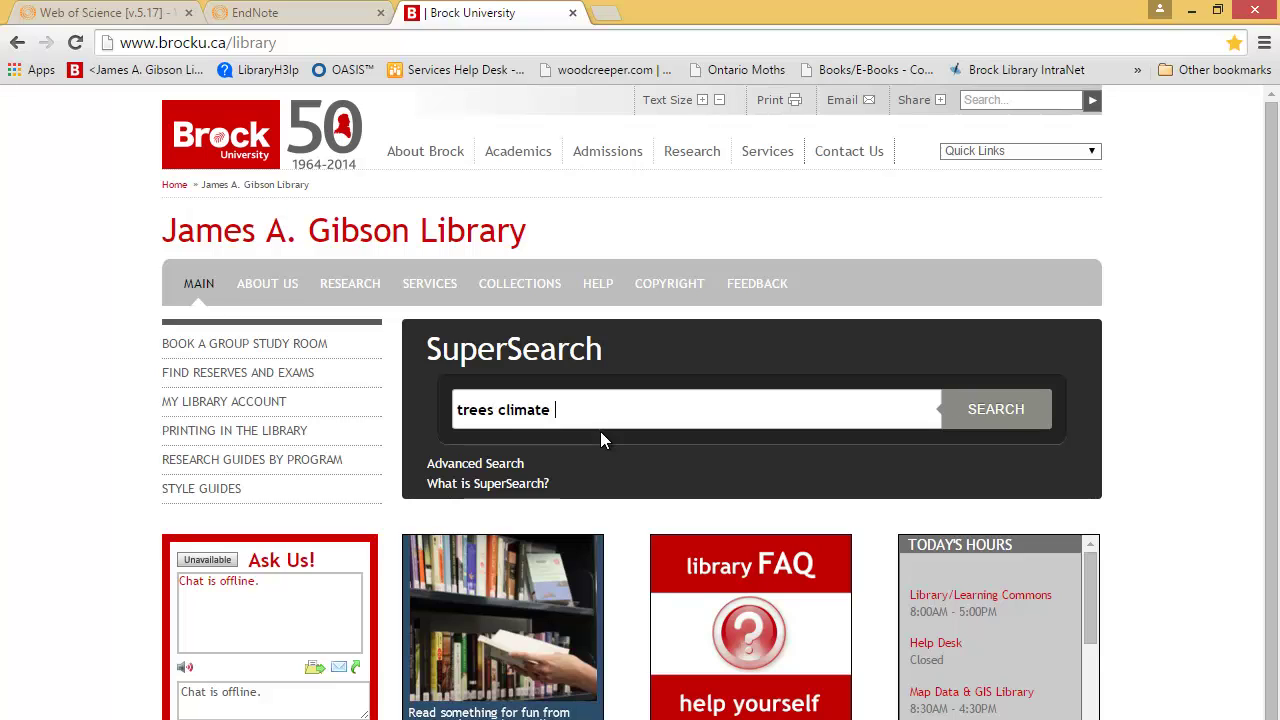
type("change ")
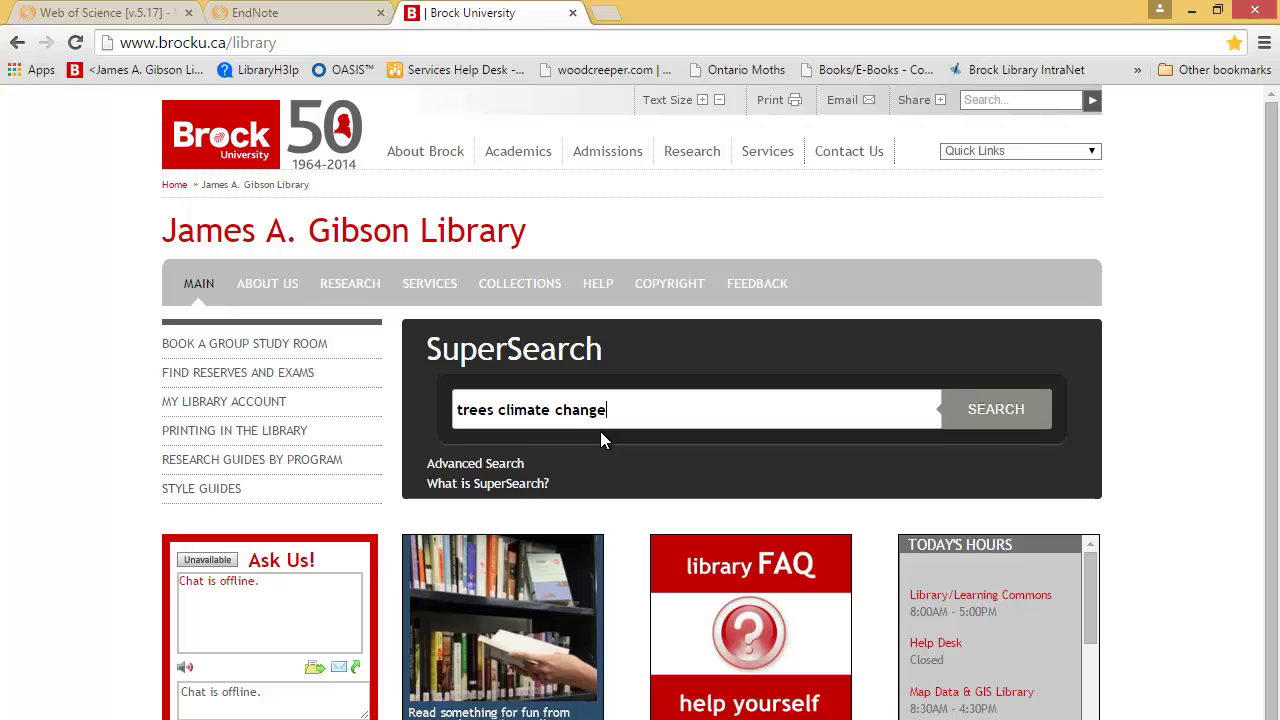
type("Ontario")
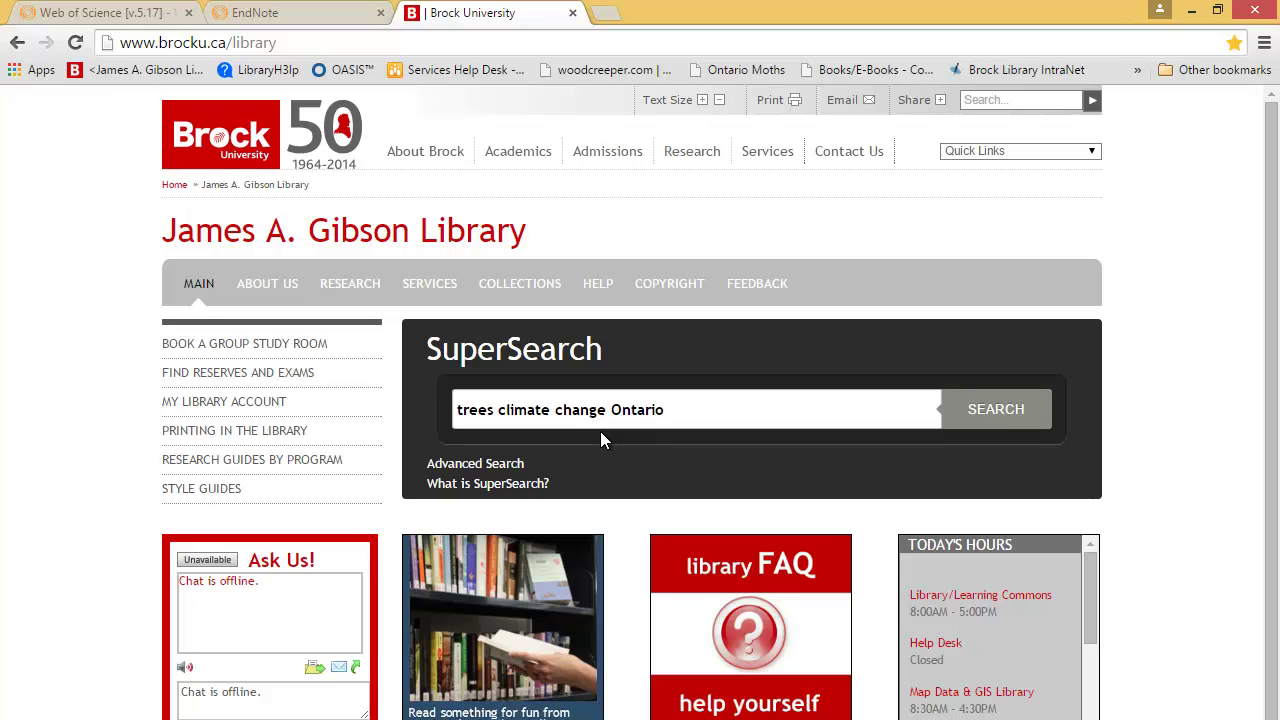
key("Return")
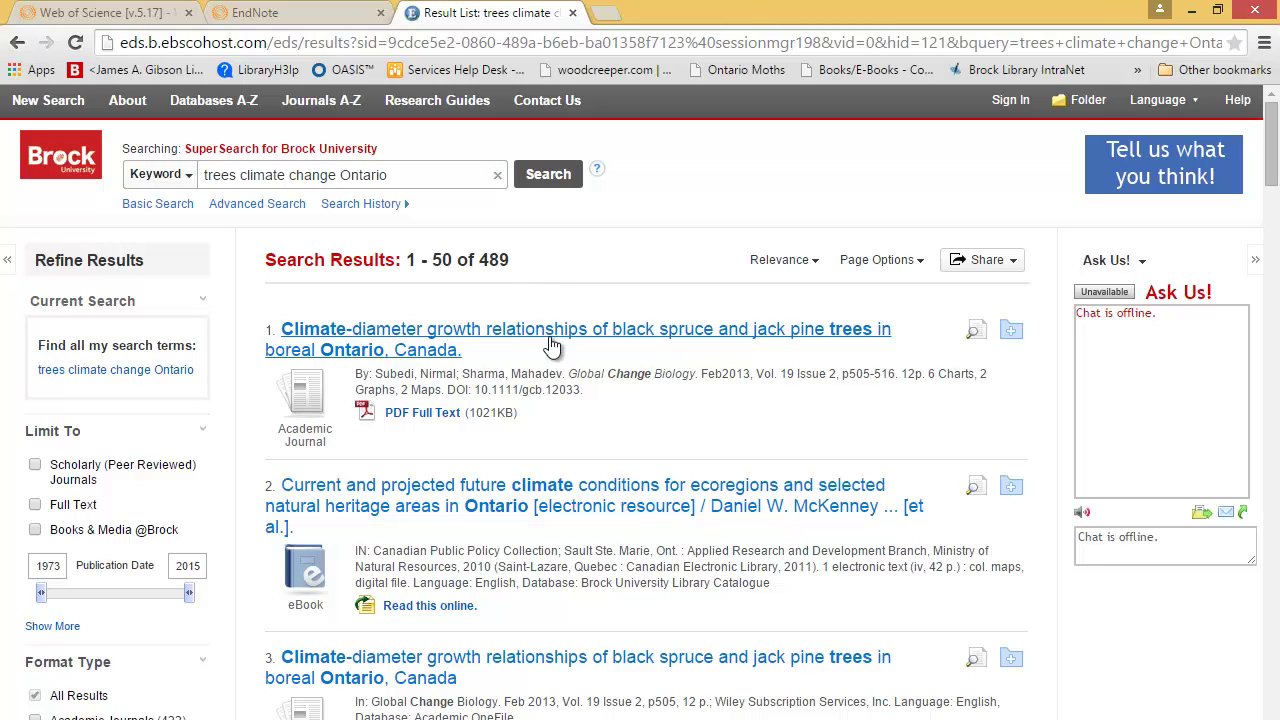
Step: Add the first result (black spruce and jack pine growth) to the folder and view Folder Contents
left_click(1012, 333)
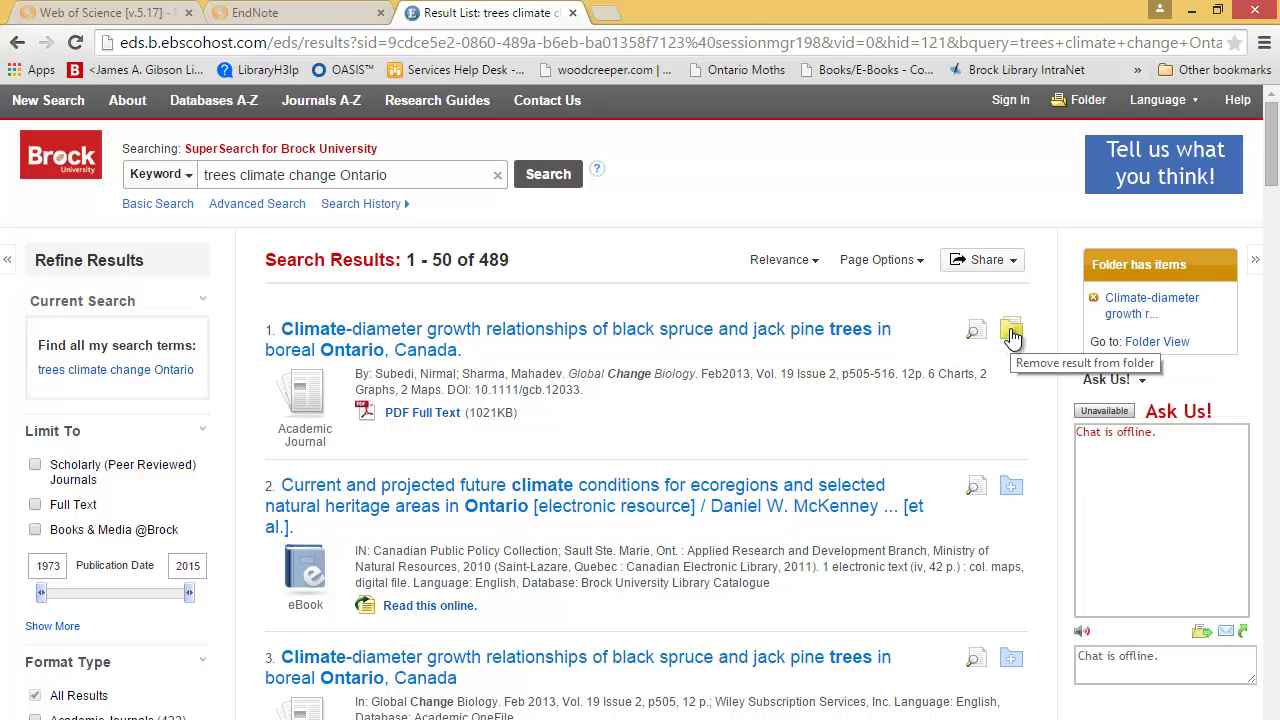
left_click(1087, 100)
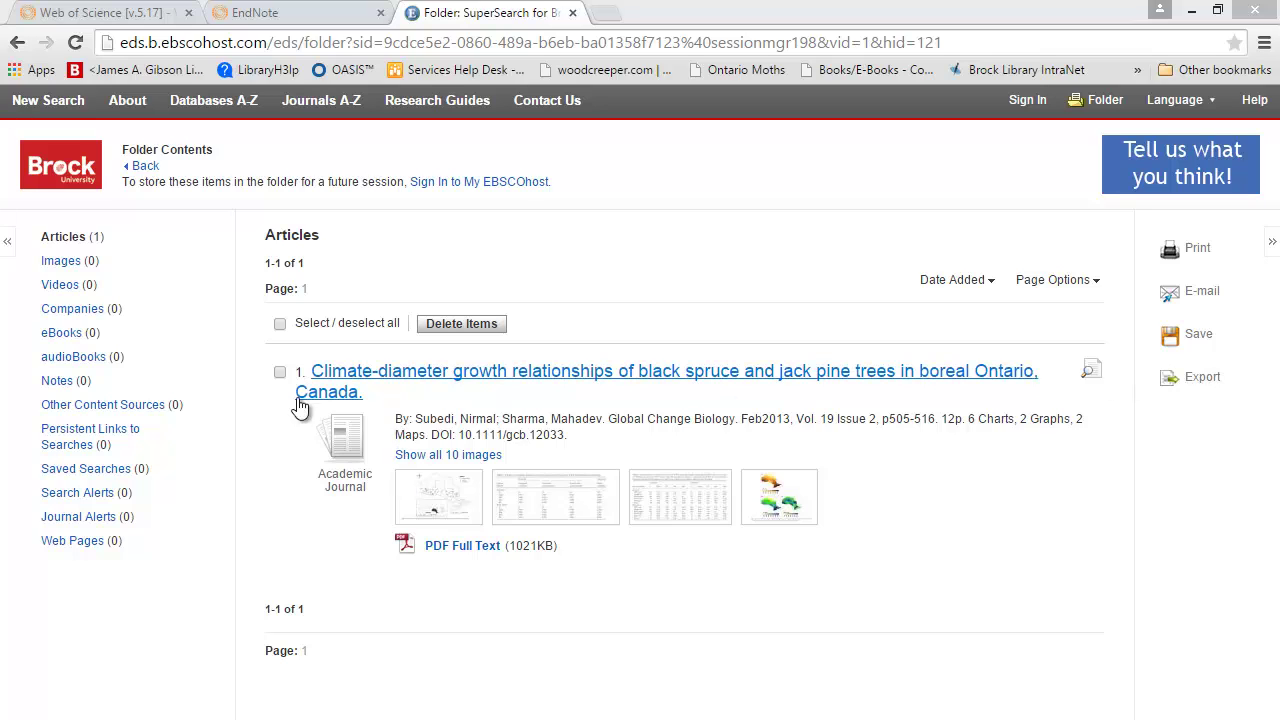
Step: Direct-export the selected folder article to EndNote Web
left_click(280, 373)
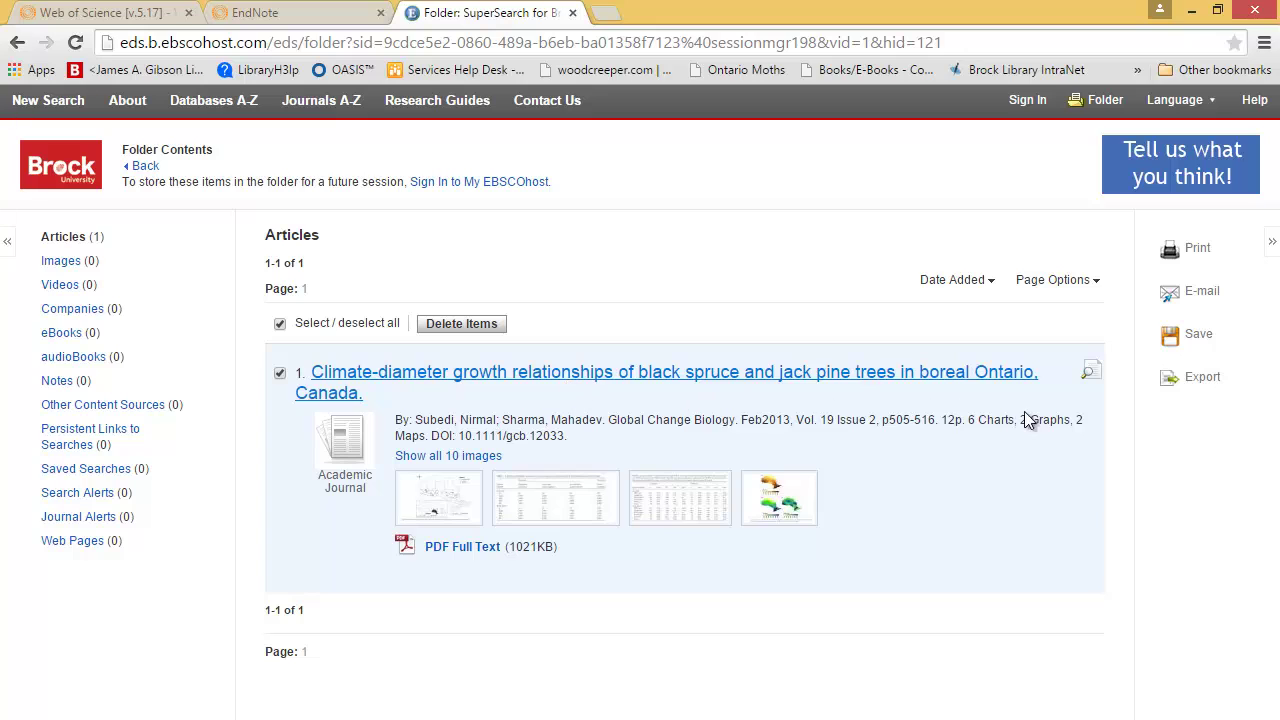
left_click(1197, 388)
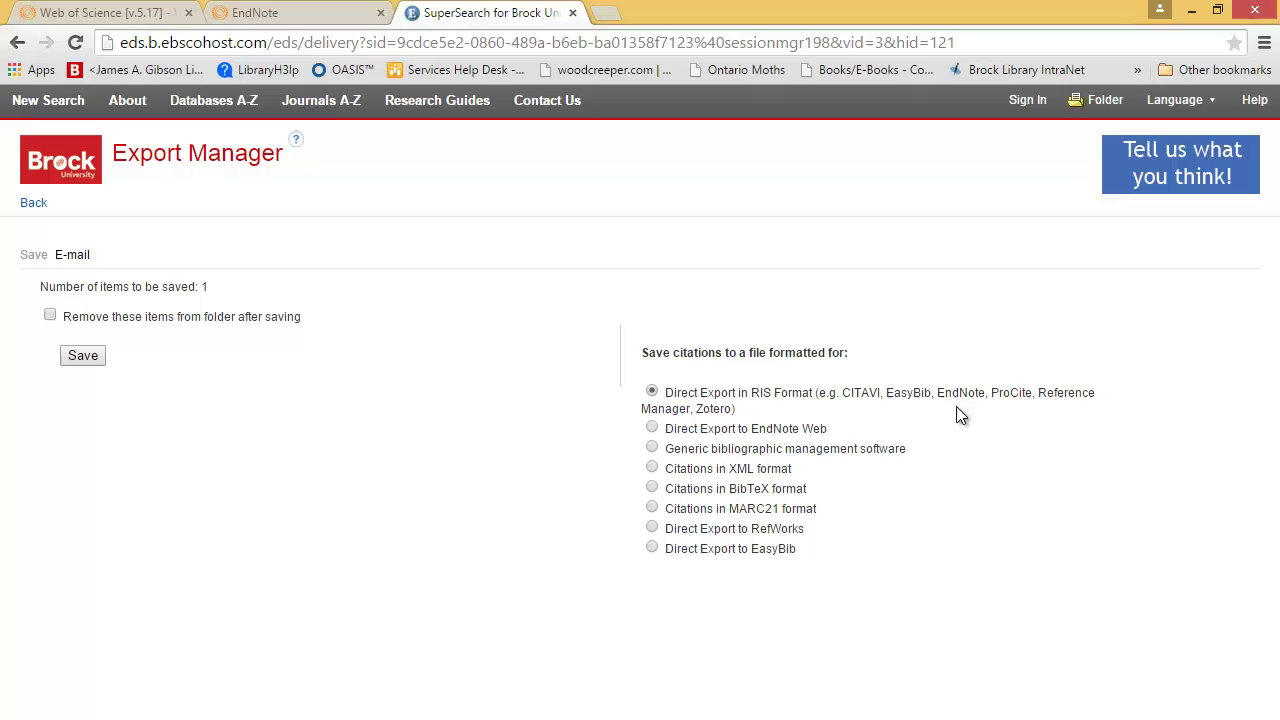
left_click(652, 428)
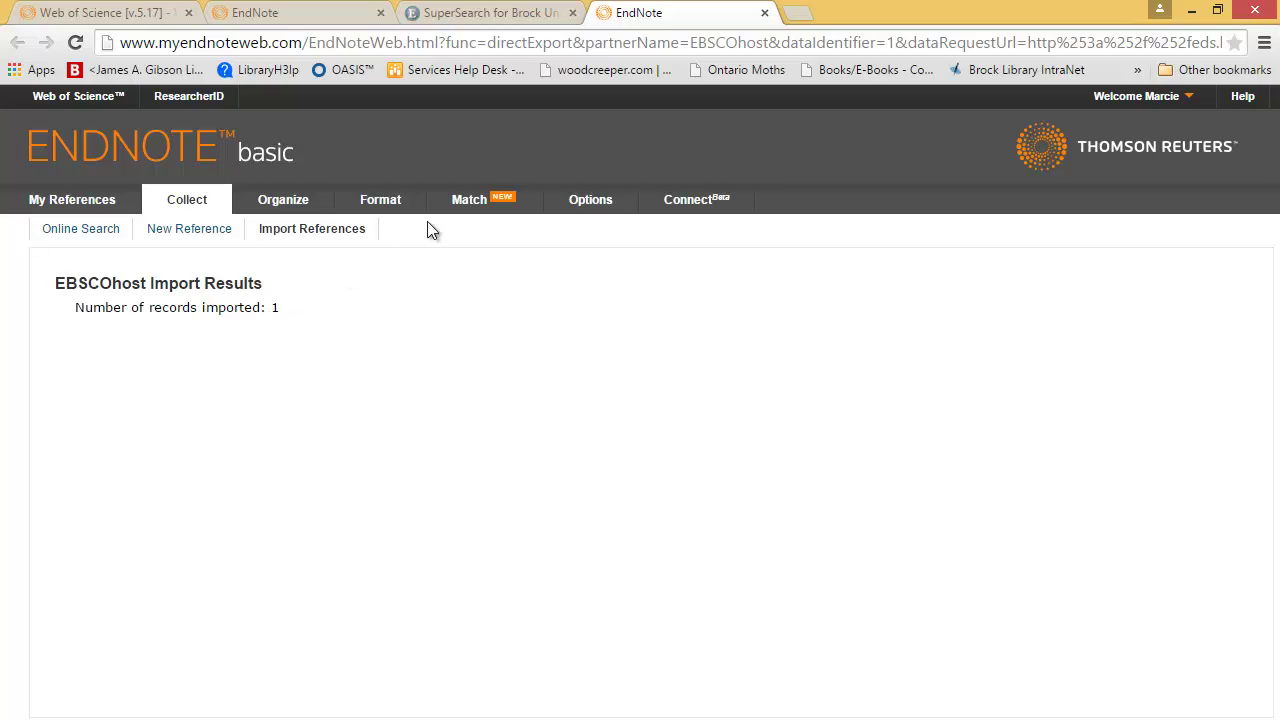
Step: Move the unfiled black spruce and jack pine reference into the ENDNOTE DEMO group
left_click(80, 208)
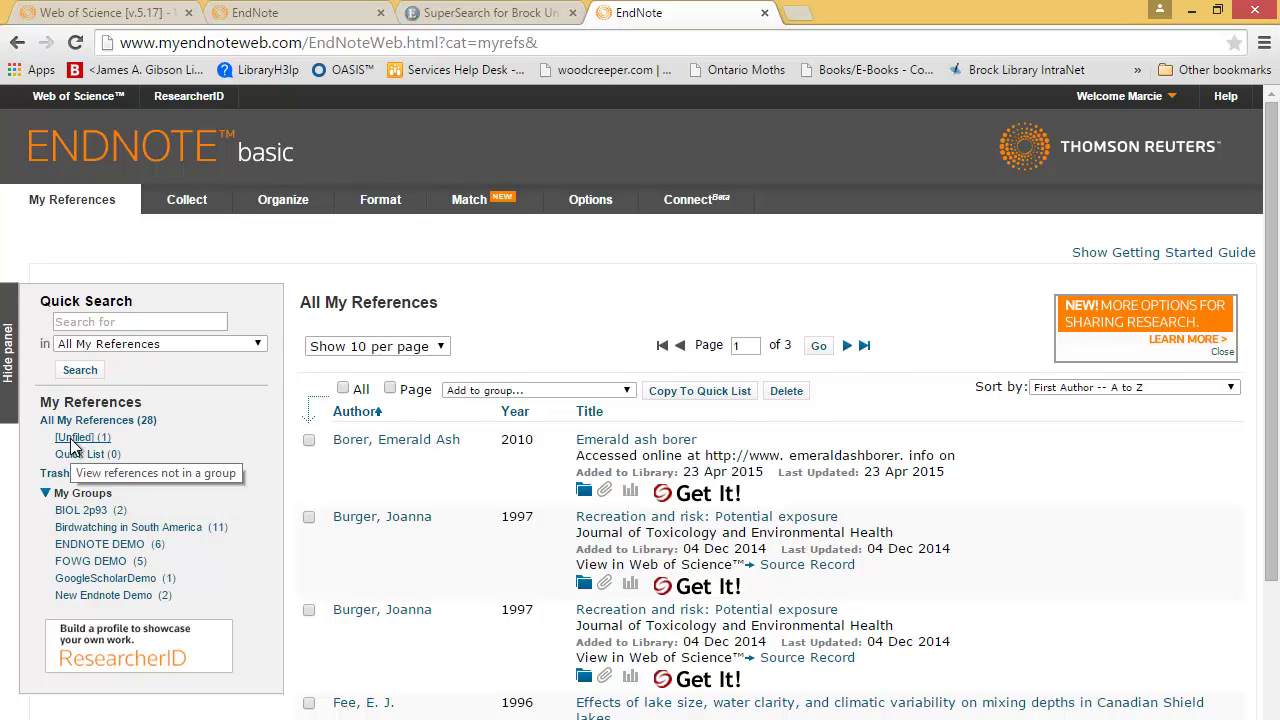
left_click(71, 440)
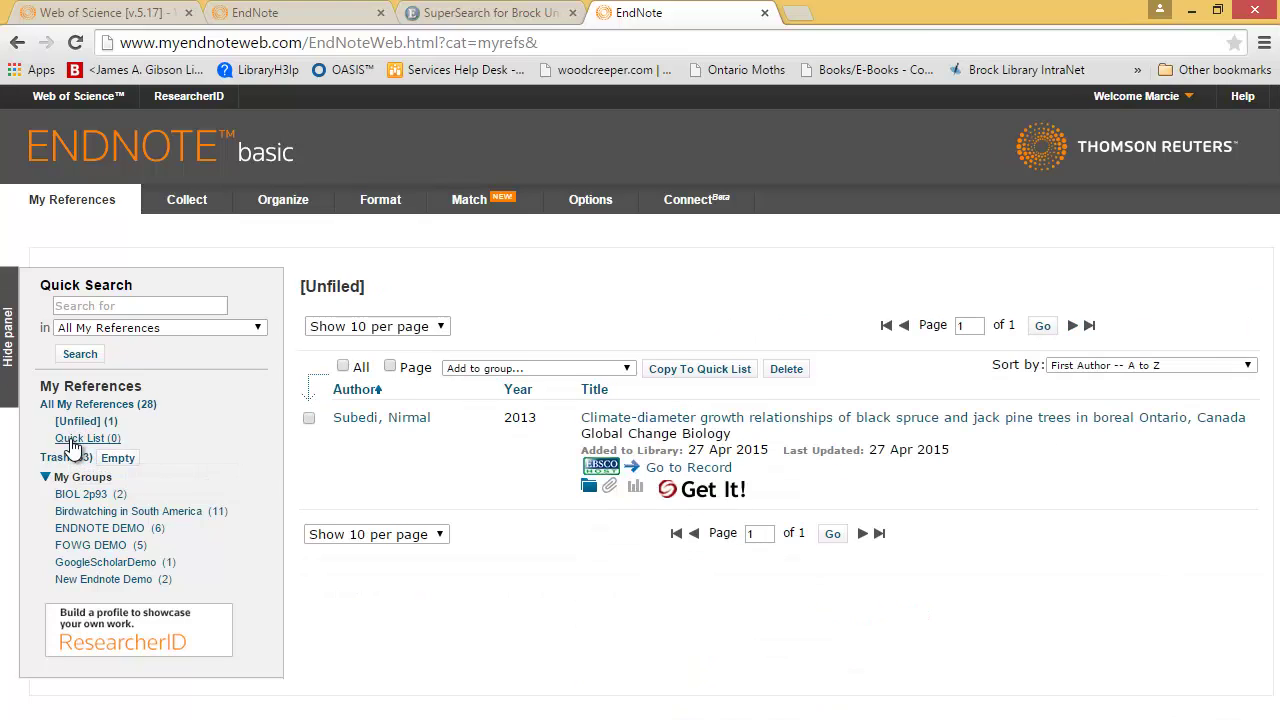
left_click(309, 418)
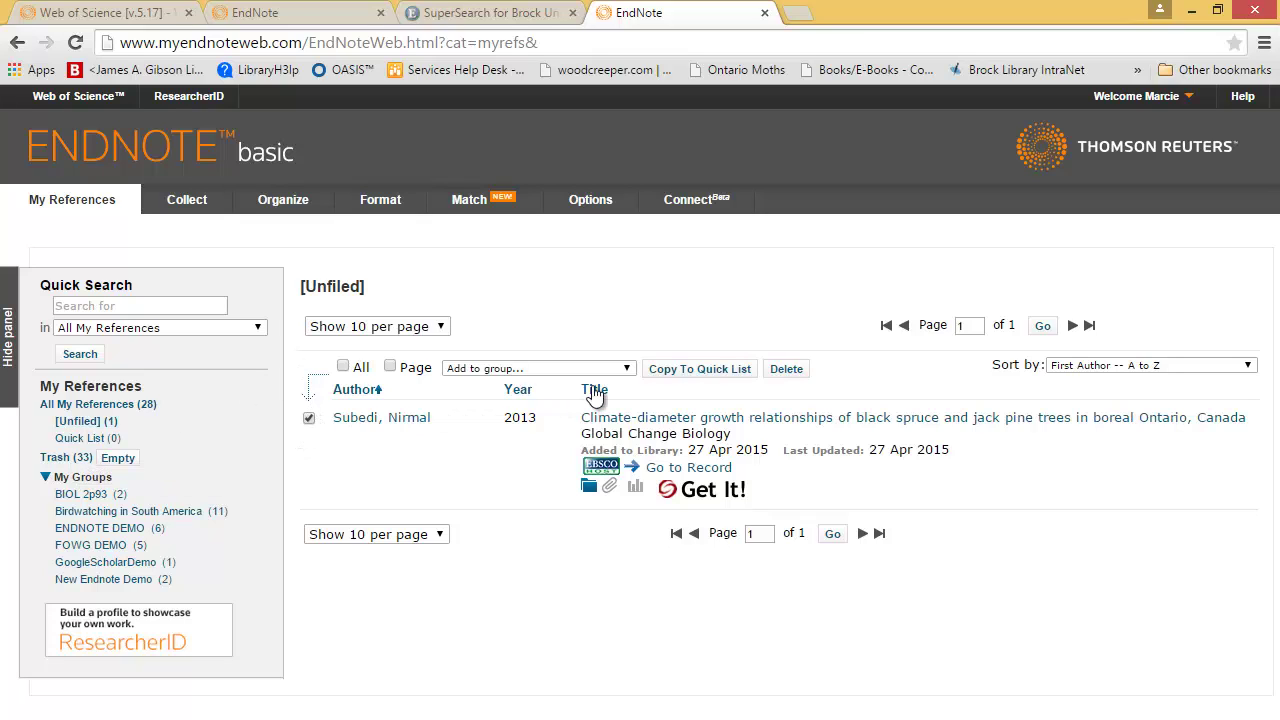
left_click(620, 371)
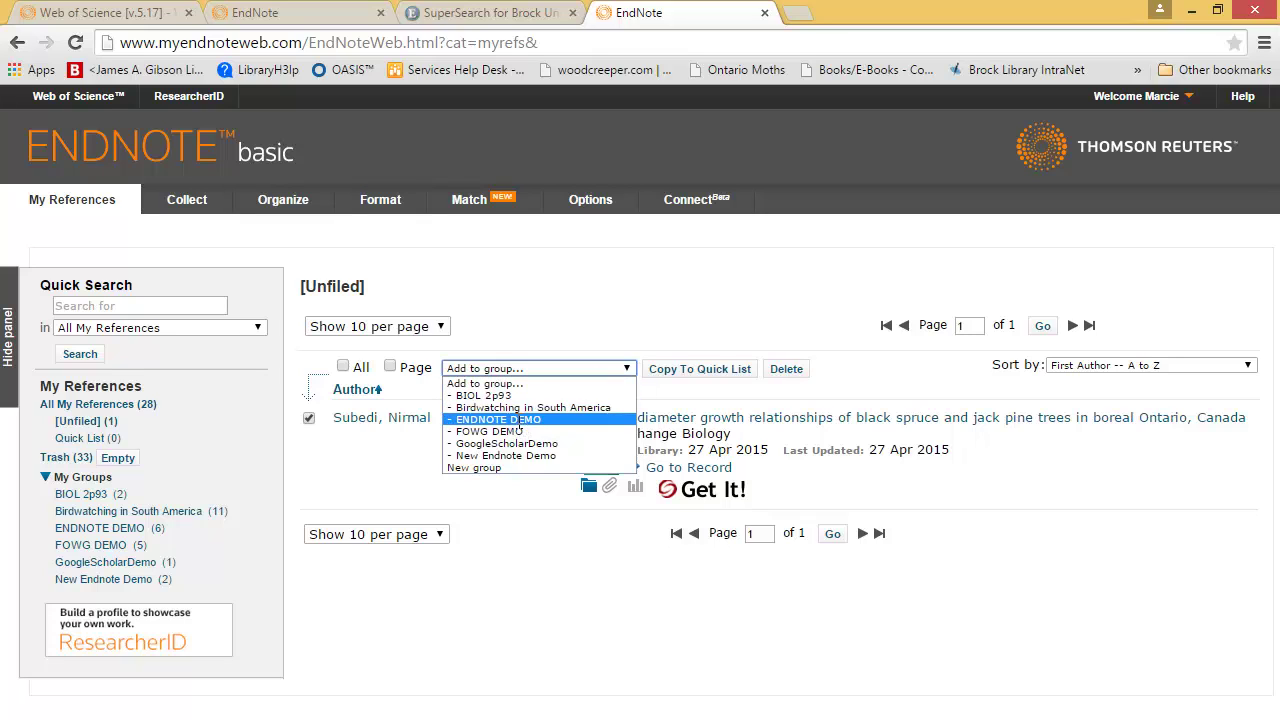
left_click(500, 419)
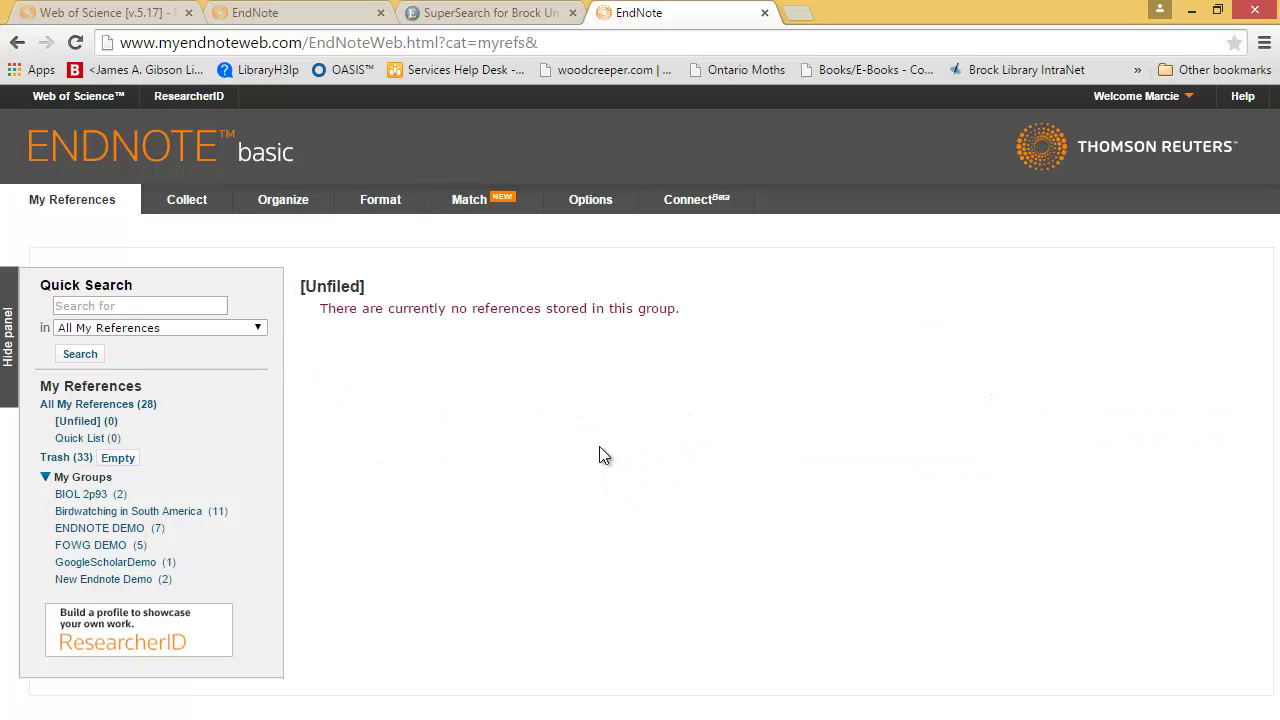